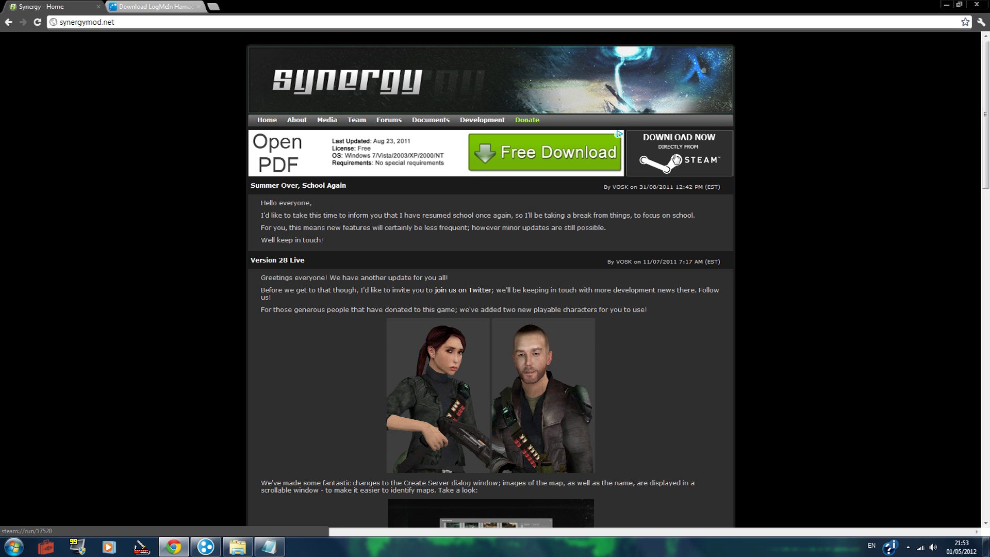
# Decline the Steam link for Synergy and return to the 'Download LogMeIn Hamachi' tab.
pyautogui.click(675, 159)
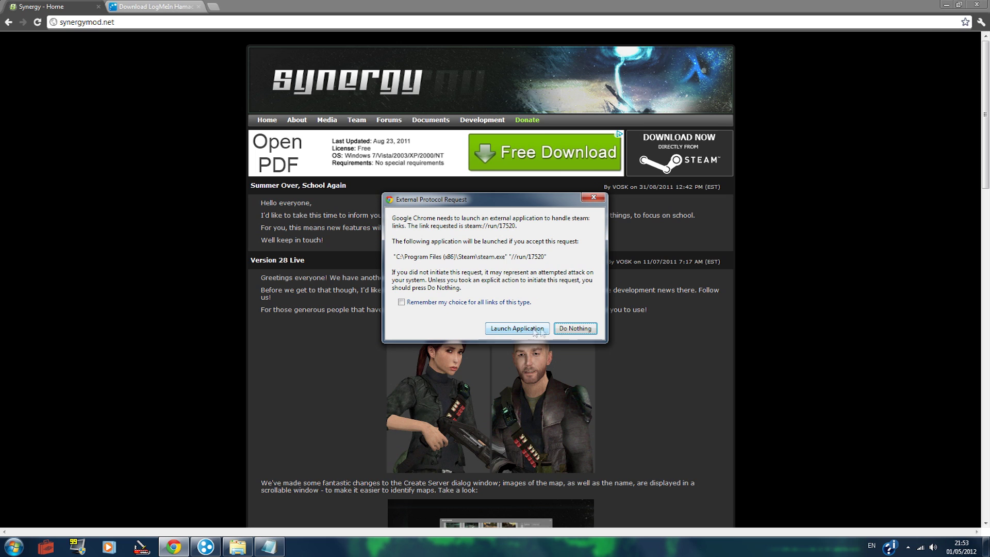
pyautogui.click(568, 330)
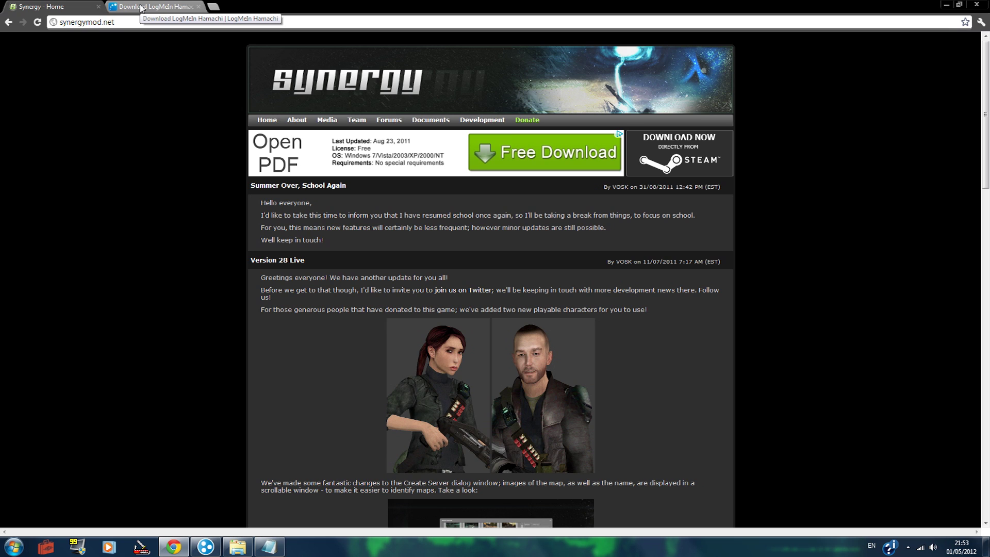
pyautogui.click(141, 7)
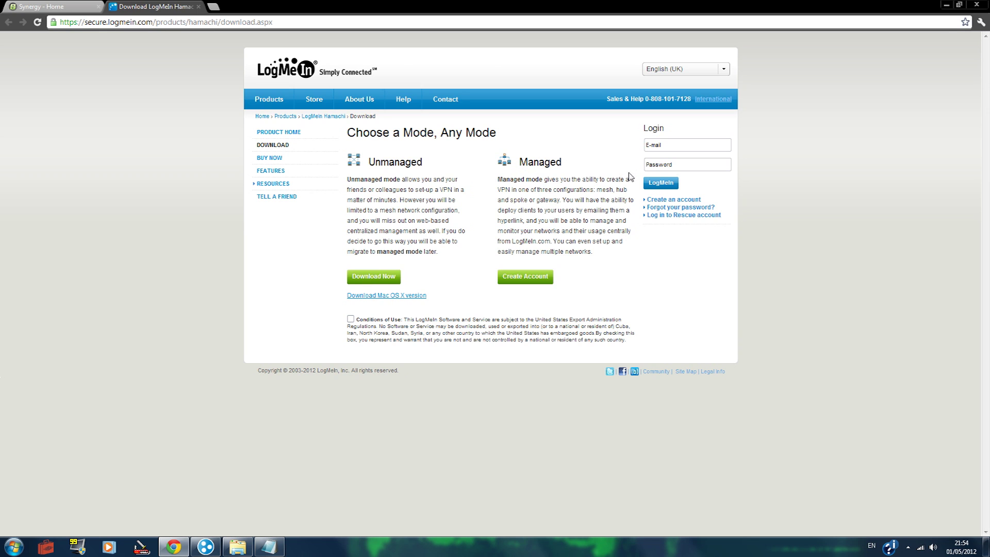
# Accept the Conditions of Use and save the unmanaged Hamachi installer to the Desktop.
pyautogui.click(351, 319)
pyautogui.click(374, 277)
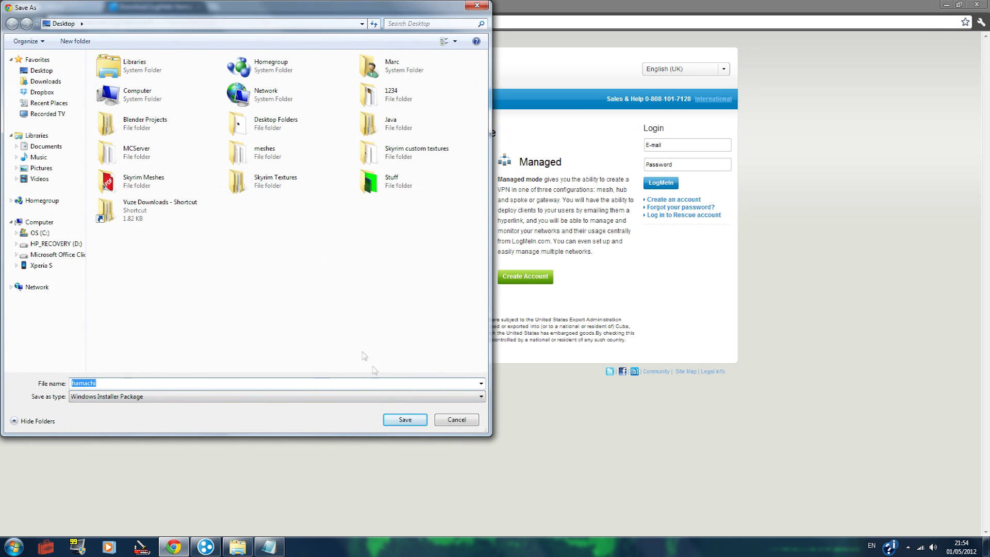
pyautogui.click(399, 418)
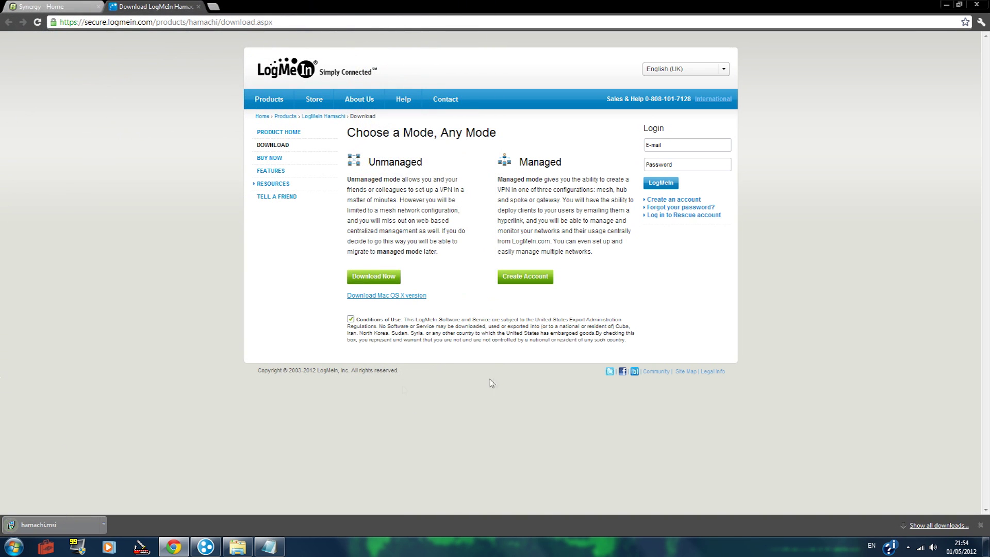
# Run hamachi.msi, continue past two setup pages in English, then cancel the setup.
pyautogui.click(64, 526)
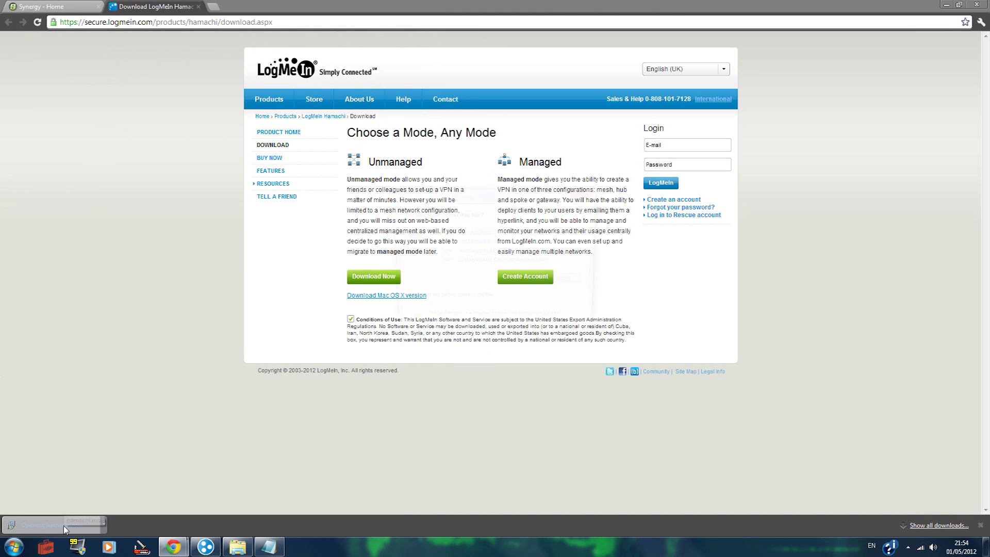
pyautogui.click(522, 279)
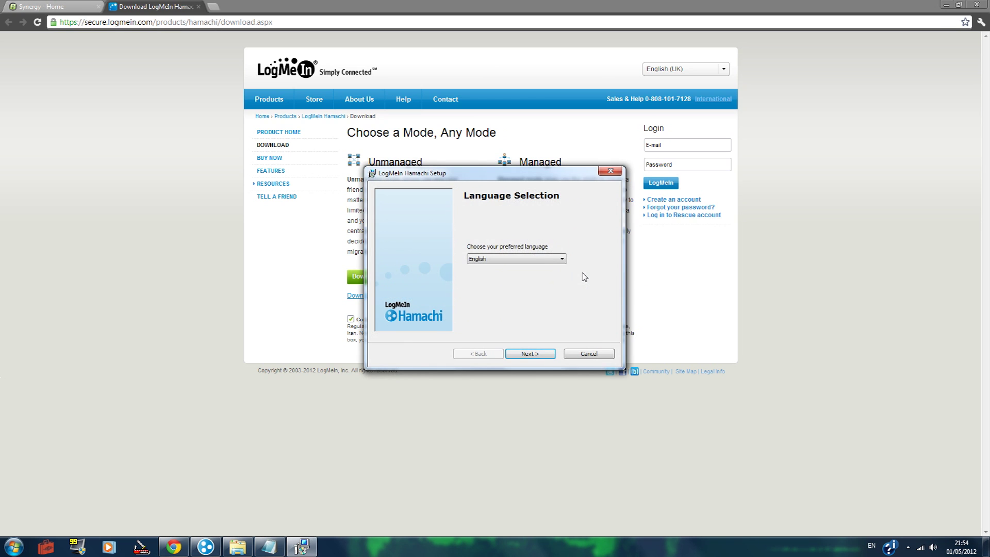
pyautogui.click(524, 356)
pyautogui.click(524, 356)
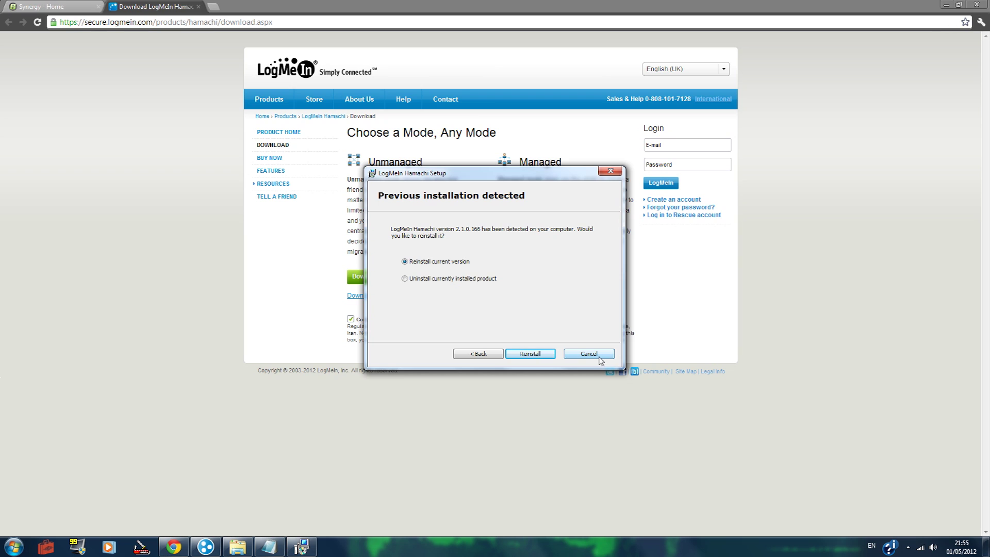
pyautogui.click(601, 359)
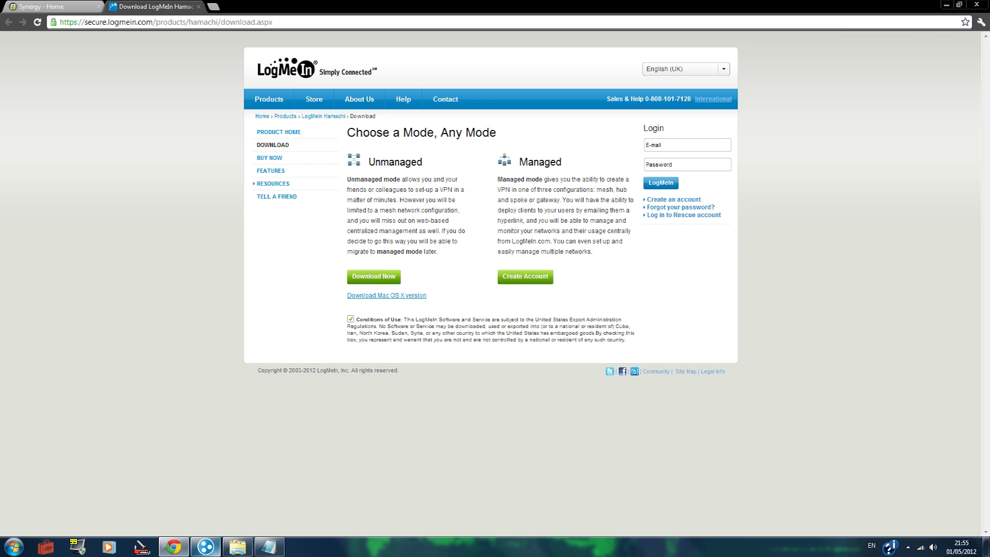
# Toggle the Hamachi client offline and back online from its power button.
pyautogui.click(205, 547)
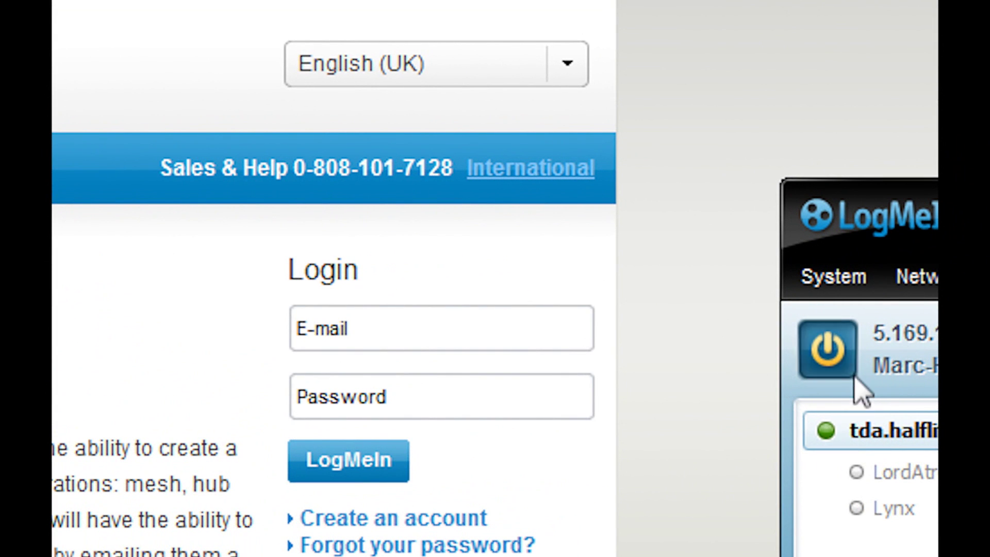
pyautogui.click(845, 371)
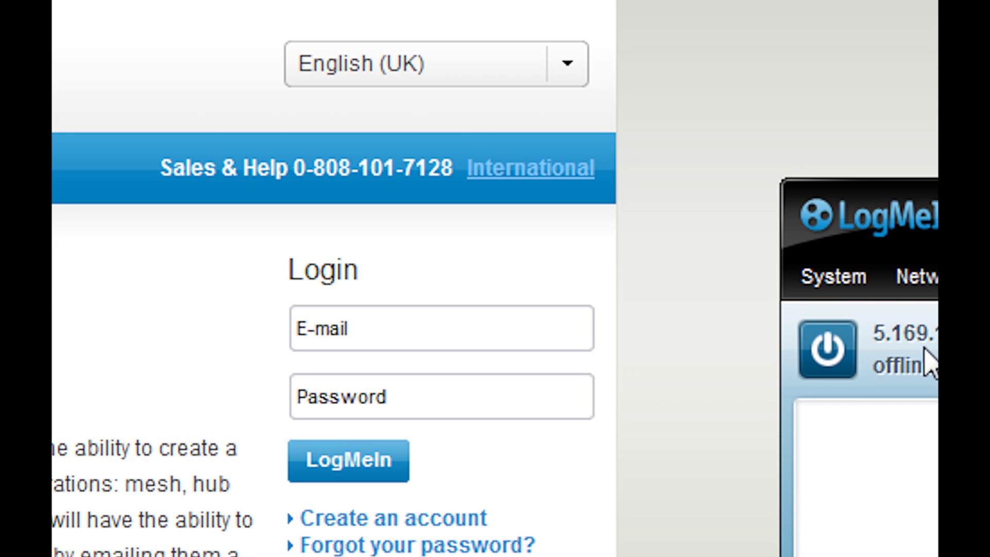
pyautogui.click(831, 366)
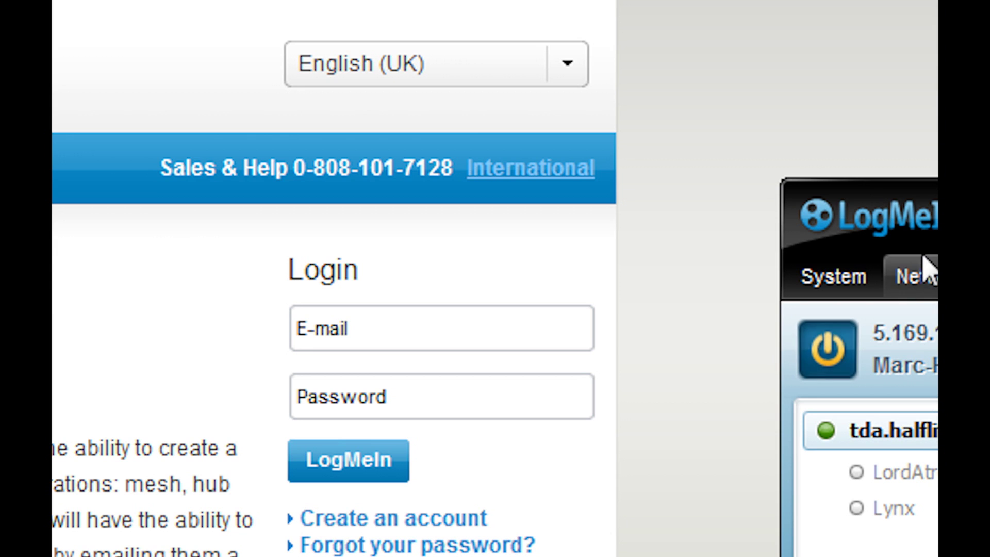
# Create the Hamachi network 'Youtube.hi2' protected by a network password.
pyautogui.click(914, 272)
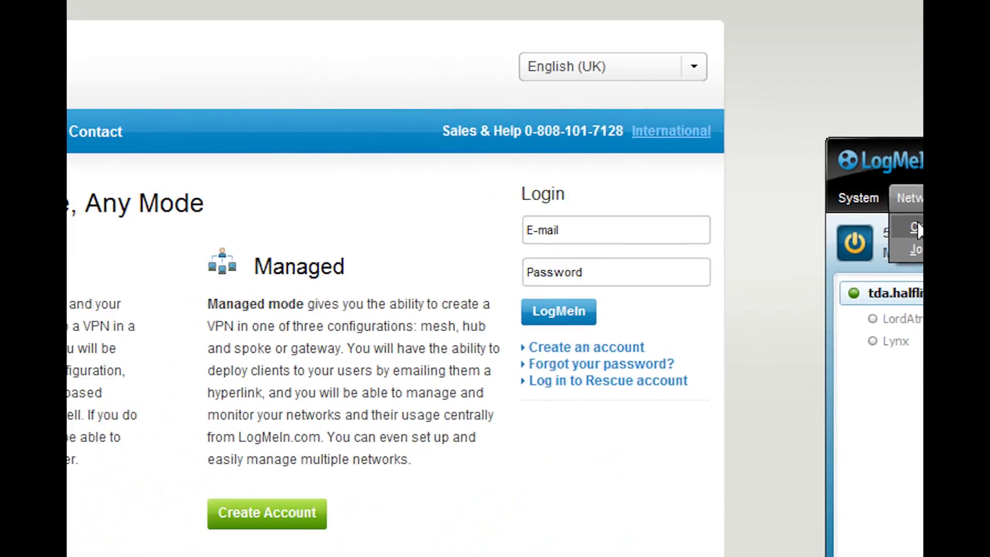
pyautogui.click(926, 324)
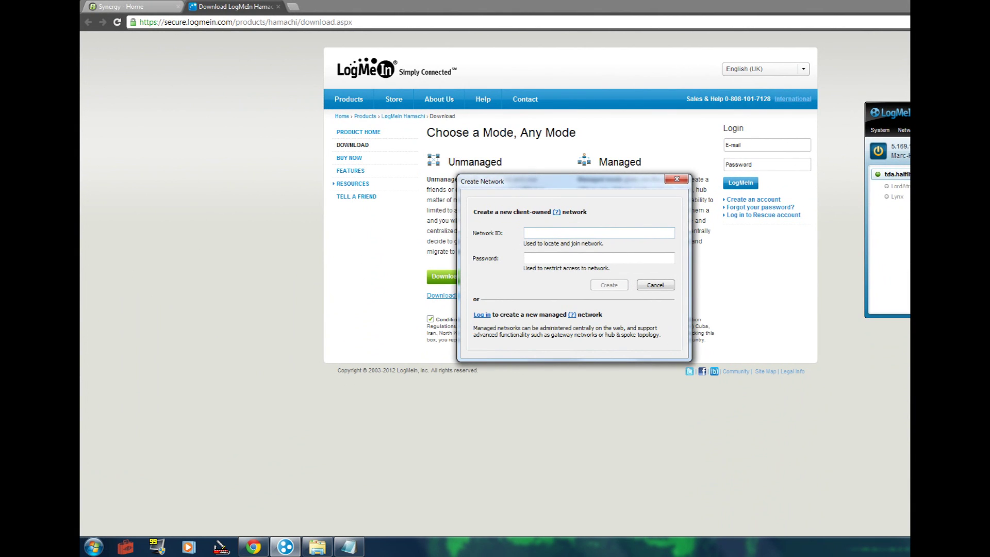
pyautogui.write('Youtube.hi')
pyautogui.write('2s')
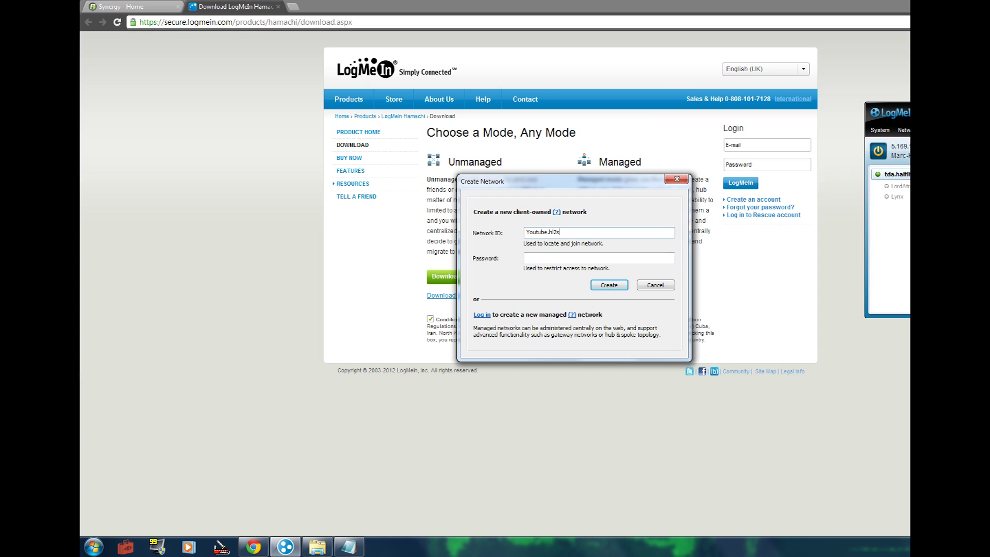
pyautogui.click(545, 256)
pyautogui.click(608, 285)
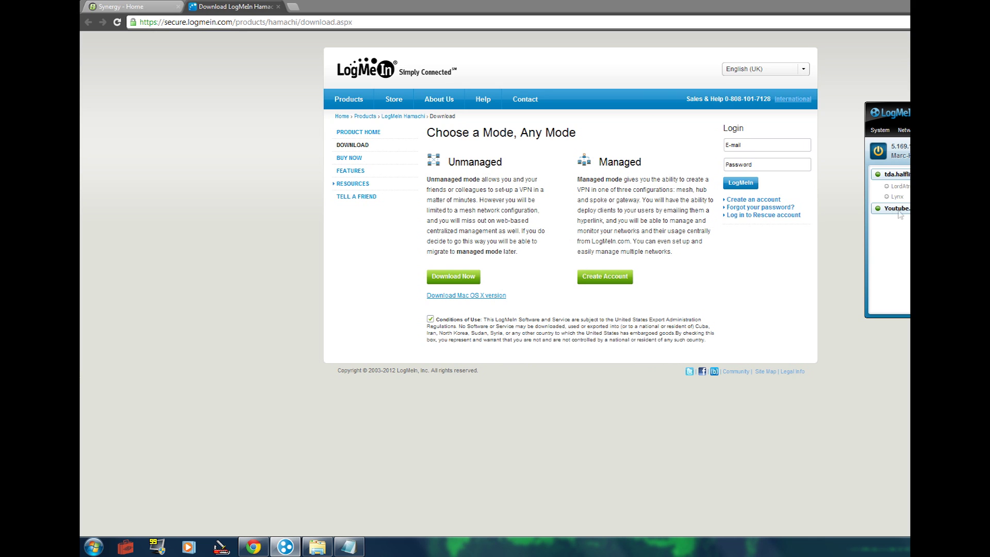
pyautogui.rightClick(905, 169)
pyautogui.click(901, 213)
pyautogui.moveTo(909, 211)
pyautogui.moveTo(892, 175)
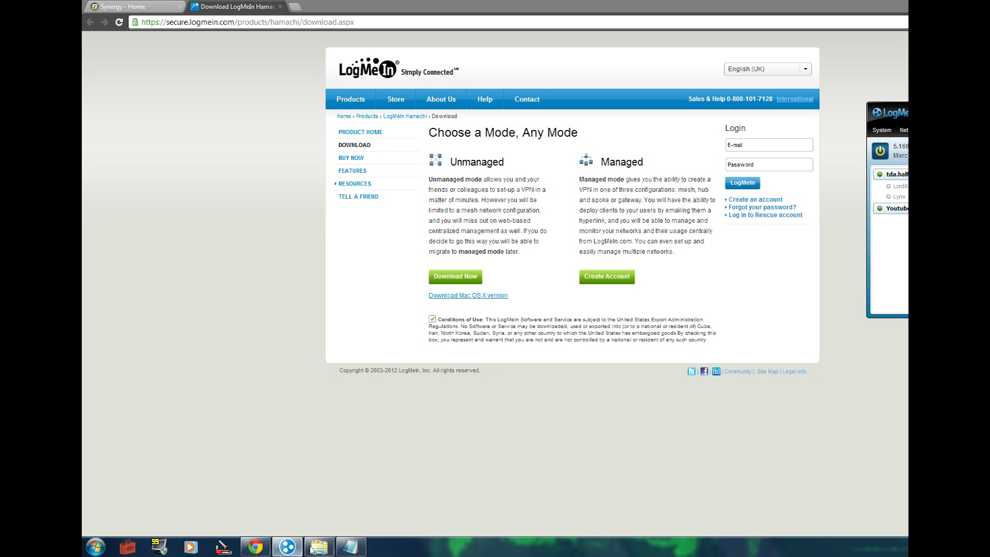
pyautogui.click(351, 550)
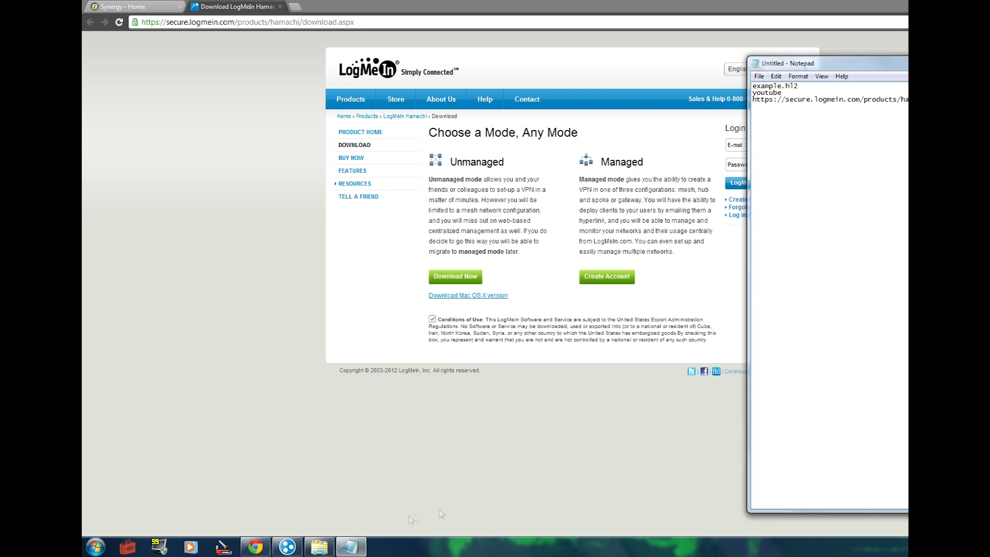
pyautogui.click(350, 546)
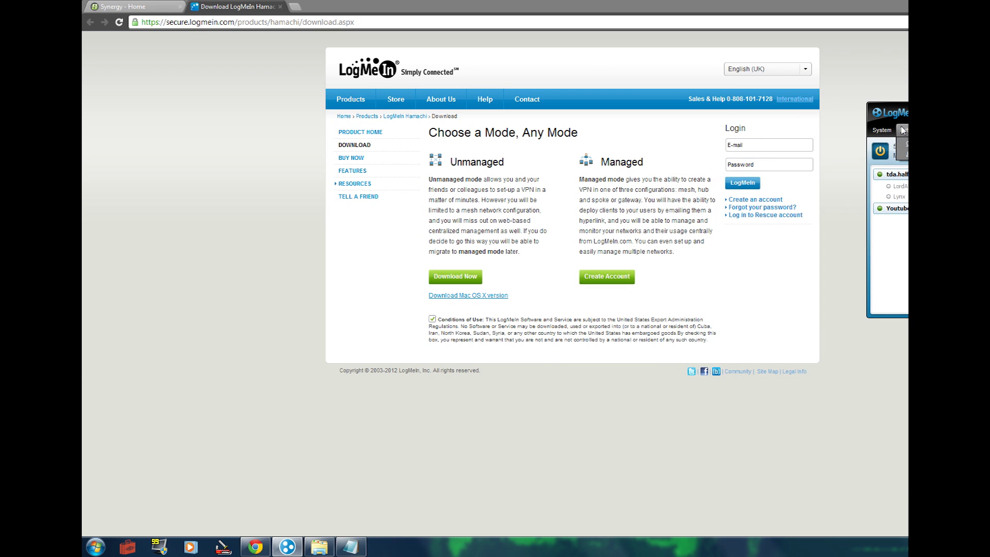
# Join network 'example.hl2' using the password noted in the notes window.
pyautogui.click(904, 153)
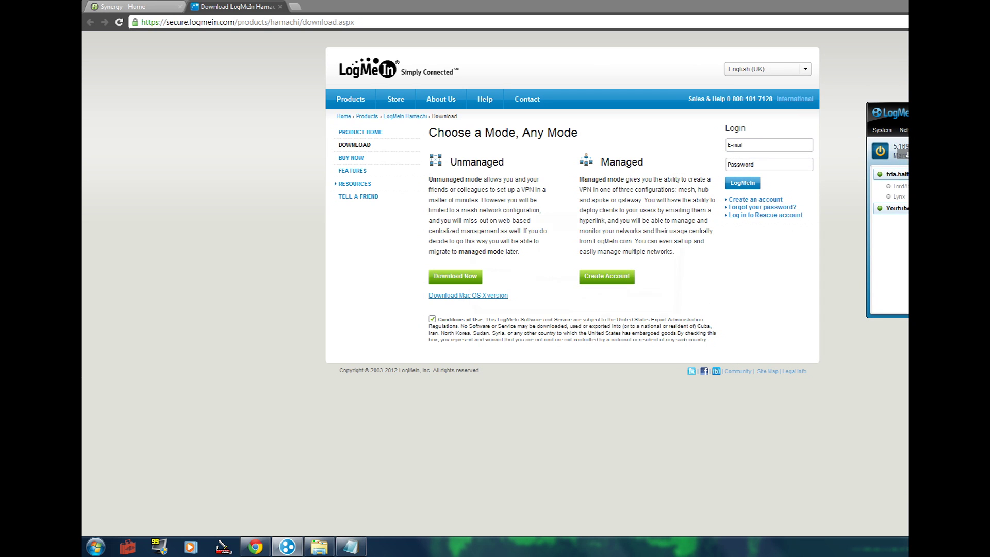
pyautogui.click(352, 546)
pyautogui.click(353, 546)
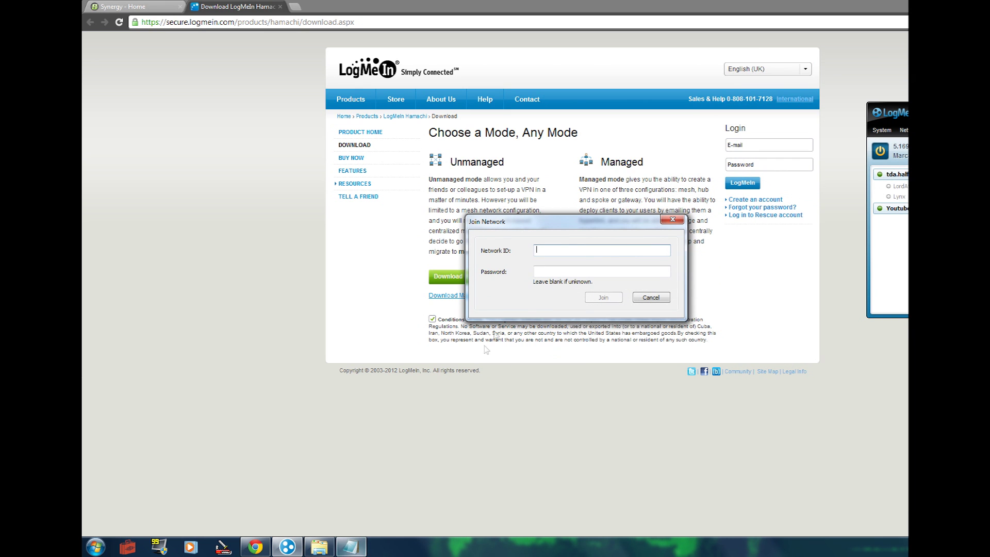
pyautogui.write('example.h')
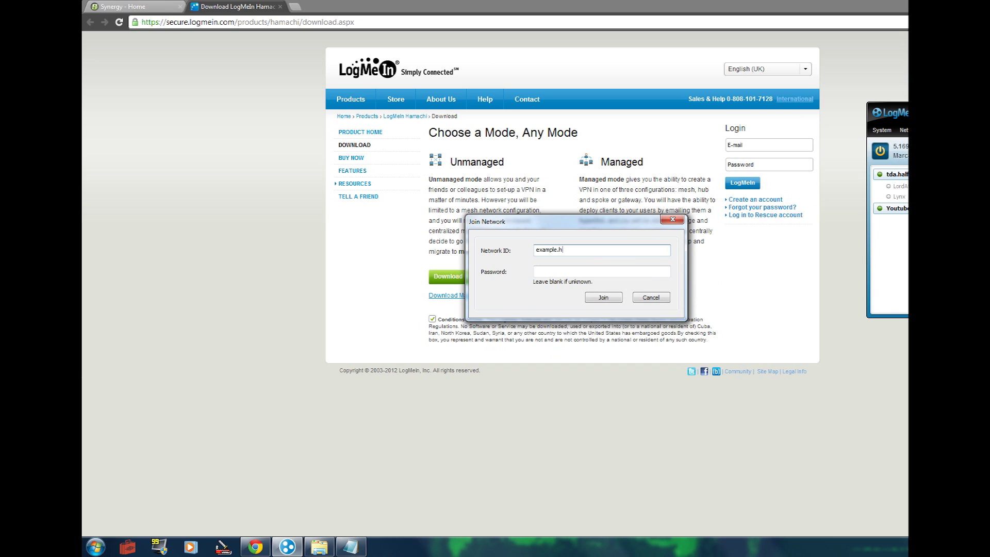
pyautogui.write('l2')
pyautogui.click(540, 276)
pyautogui.click(350, 546)
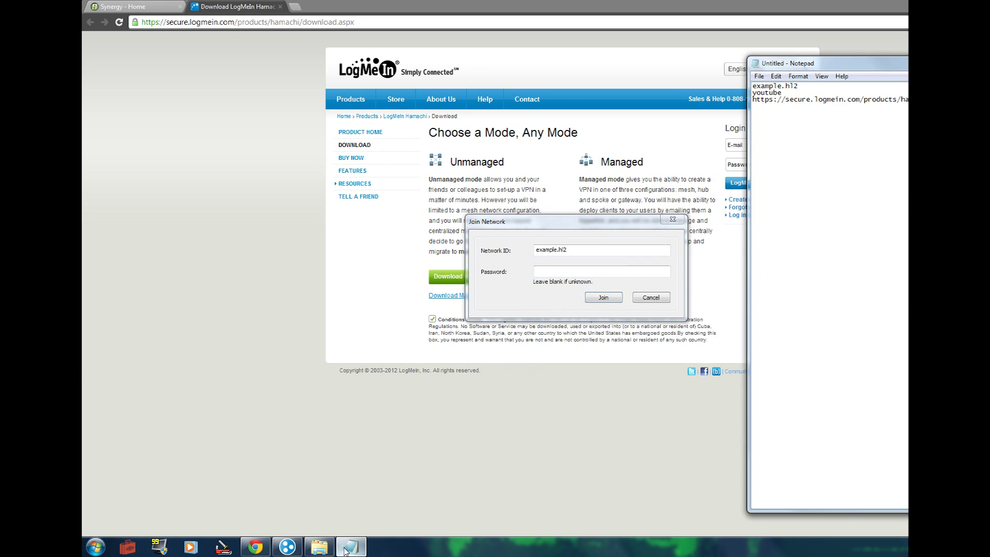
pyautogui.click(350, 546)
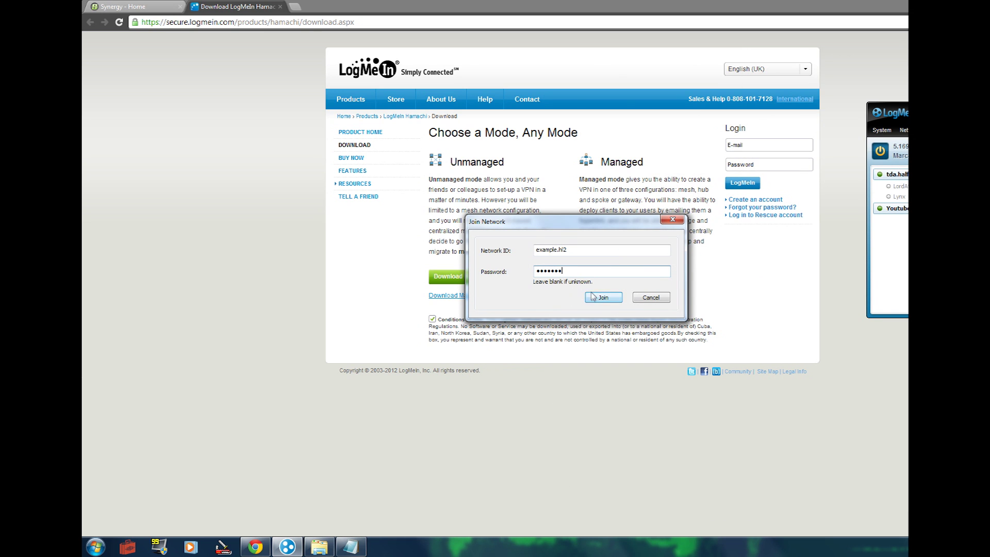
pyautogui.click(593, 298)
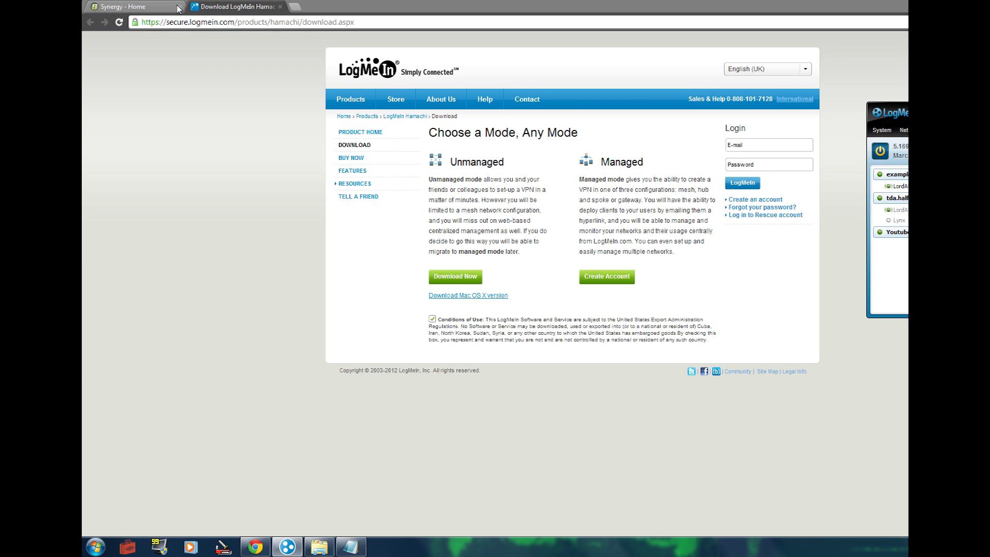
# Exit Steam and relaunch it from the Windows Start menu.
pyautogui.press('super')
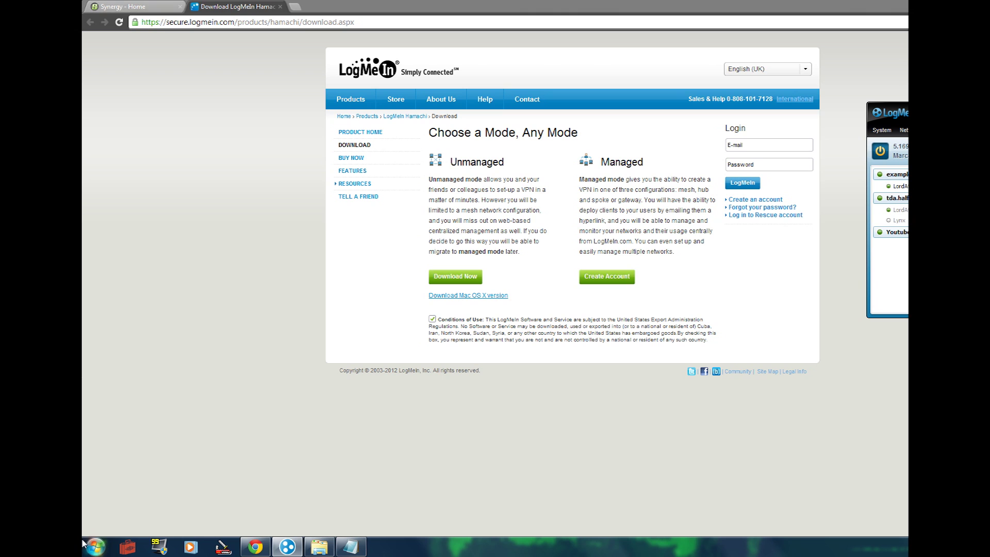
pyautogui.press('super')
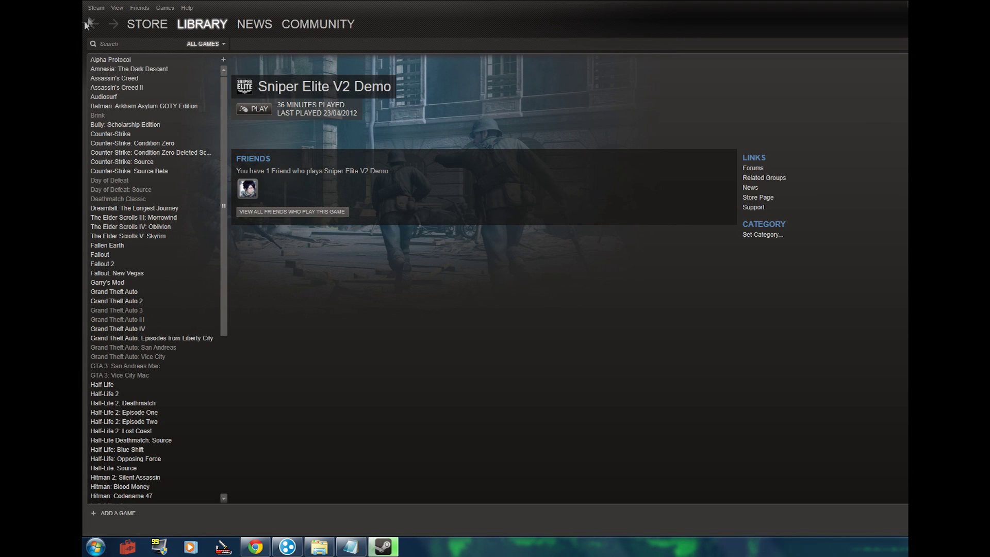
pyautogui.click(96, 7)
pyautogui.click(112, 98)
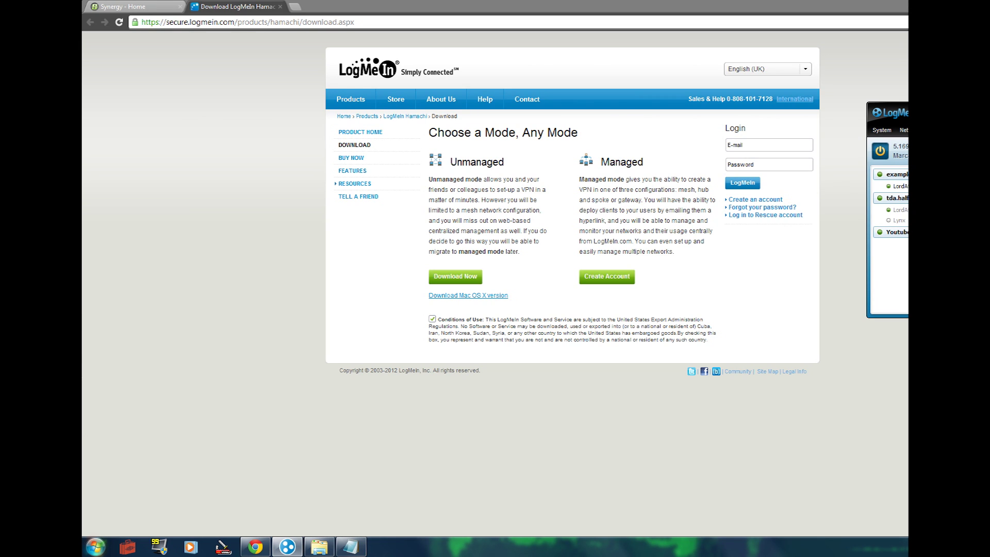
pyautogui.click(95, 547)
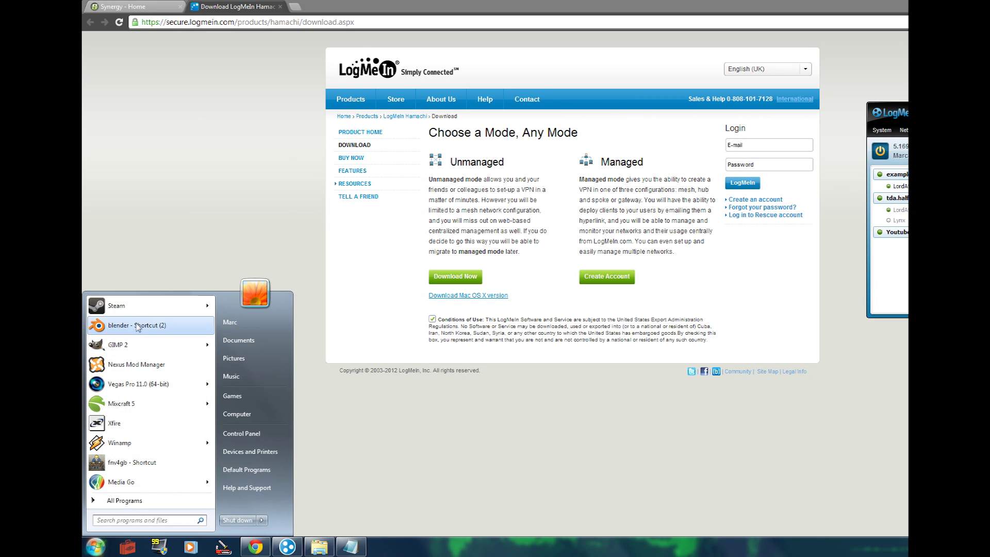
pyautogui.click(142, 310)
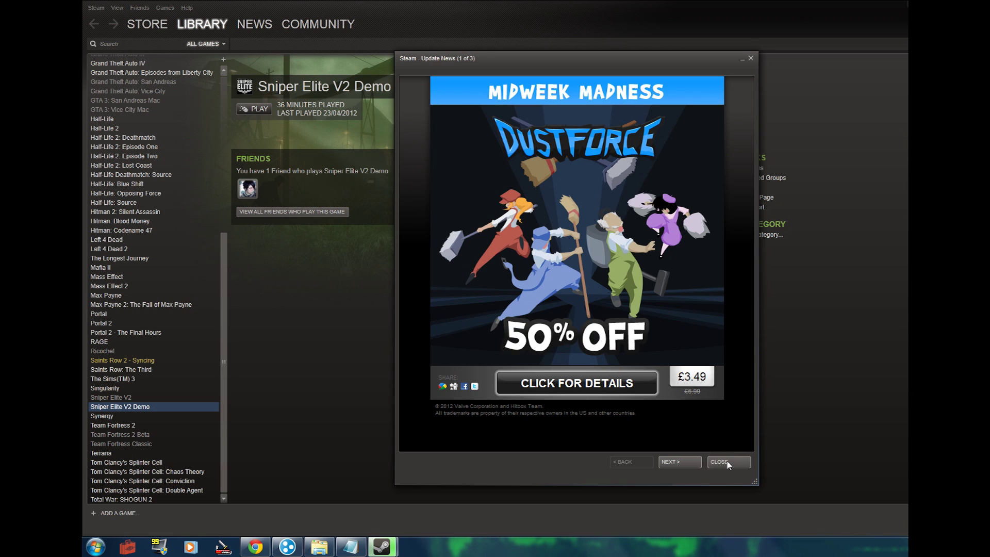
# Dismiss the Update News popup and open Steam's Servers browser via View > Servers.
pyautogui.click(726, 461)
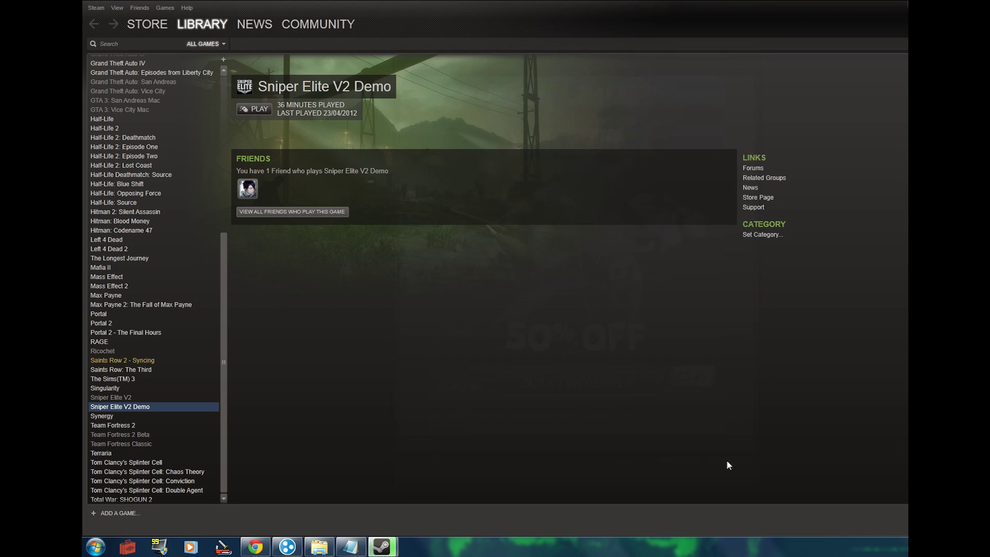
pyautogui.click(138, 8)
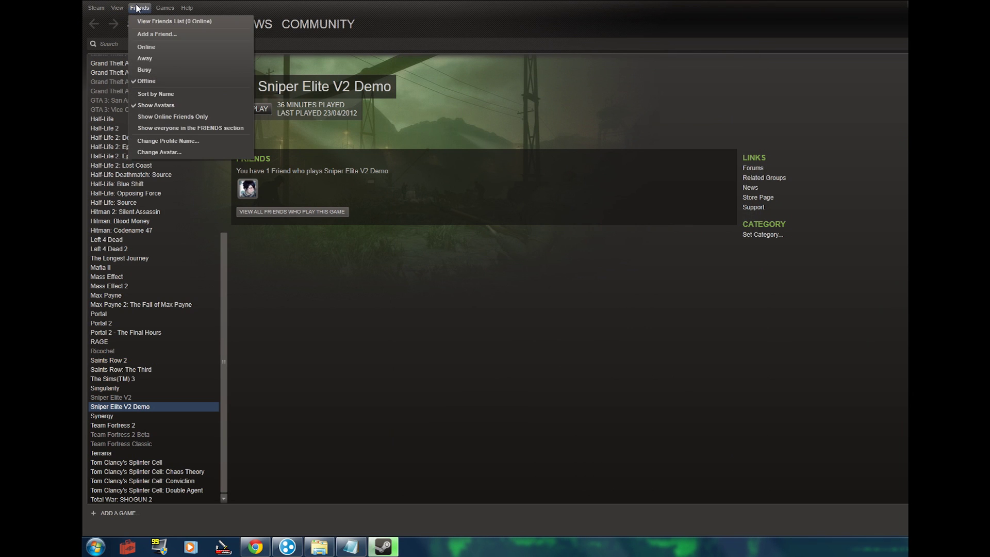
pyautogui.click(139, 8)
pyautogui.click(140, 8)
pyautogui.click(187, 8)
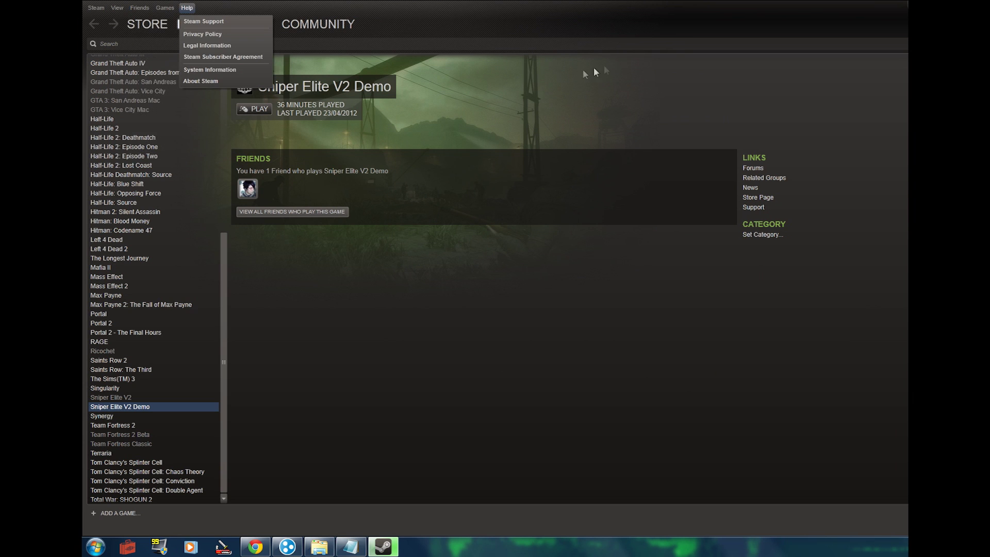
pyautogui.click(344, 8)
pyautogui.click(117, 8)
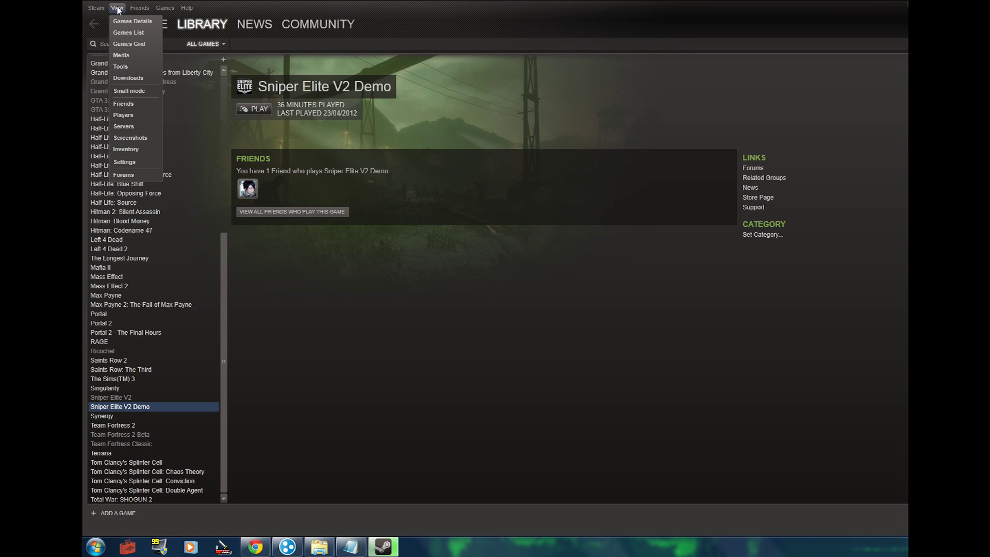
pyautogui.click(120, 127)
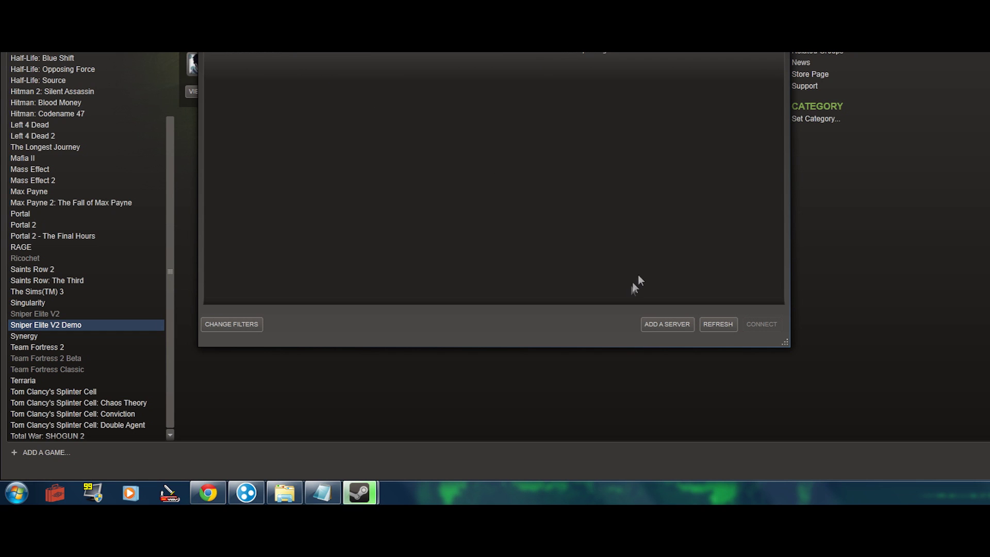
# Enter the friend's Hamachi IP address from the Hamachi client into Steam's Add Server field.
pyautogui.click(663, 327)
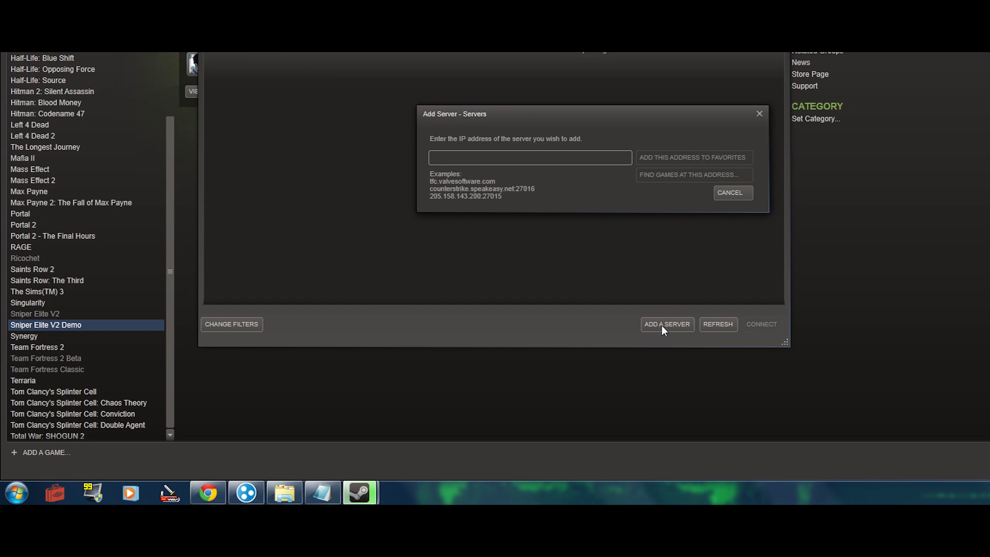
pyautogui.click(245, 496)
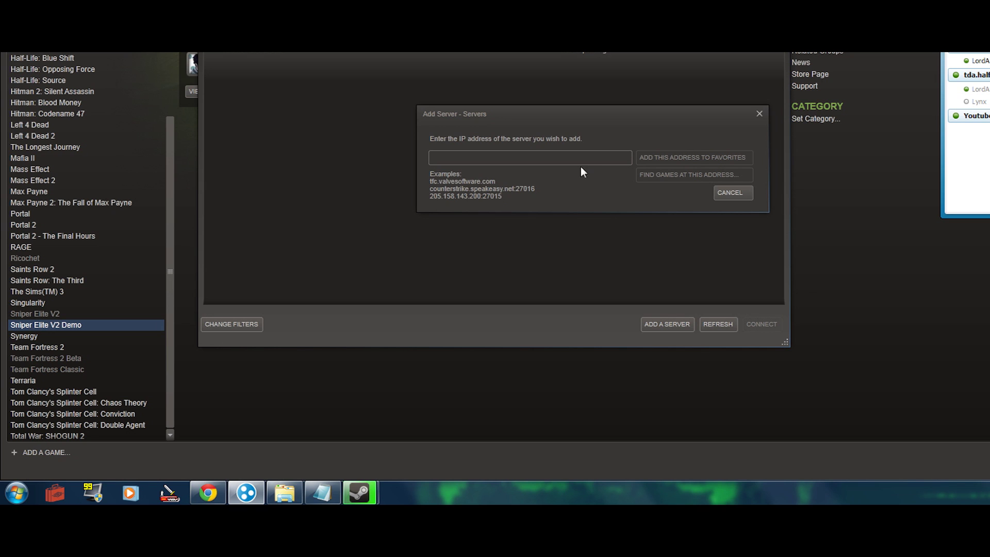
pyautogui.click(813, 124)
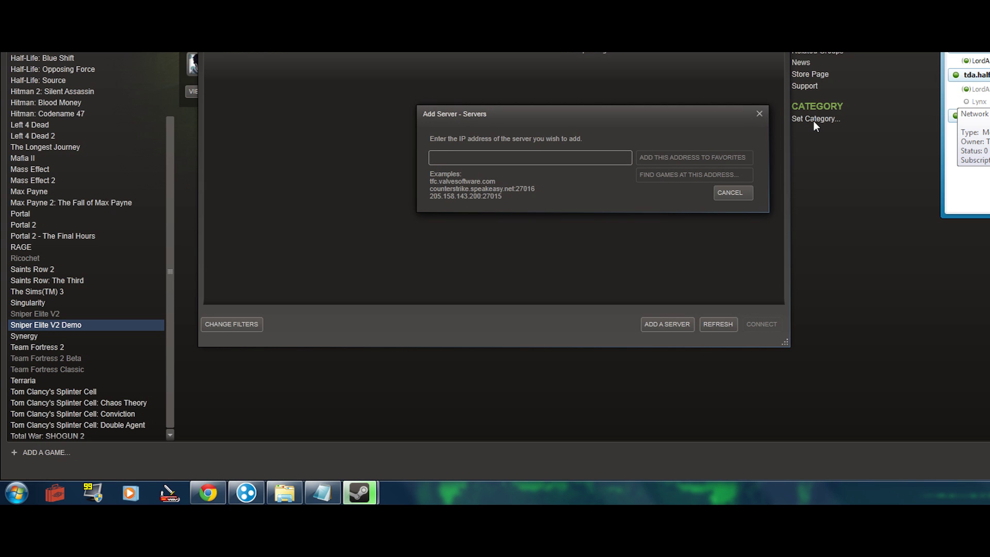
pyautogui.write('5.64.')
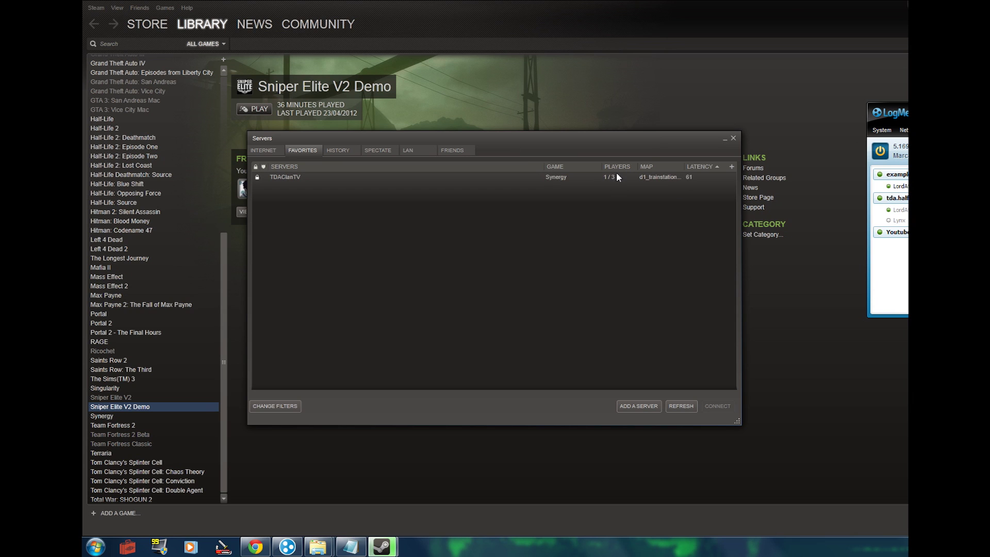
# Connect to the TDAClanTV Synergy server, entering the server password.
pyautogui.rightClick(311, 178)
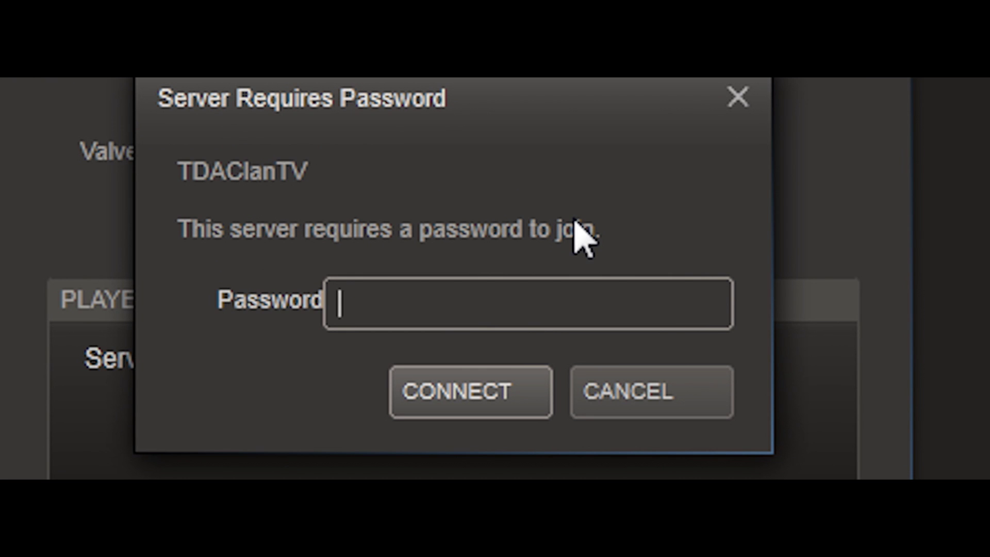
pyautogui.write('*******')
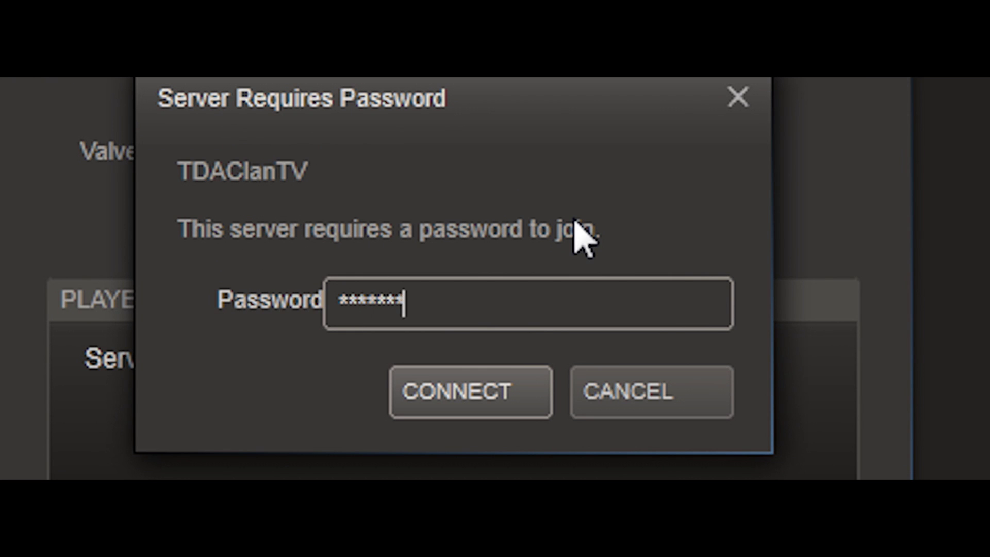
pyautogui.click(504, 409)
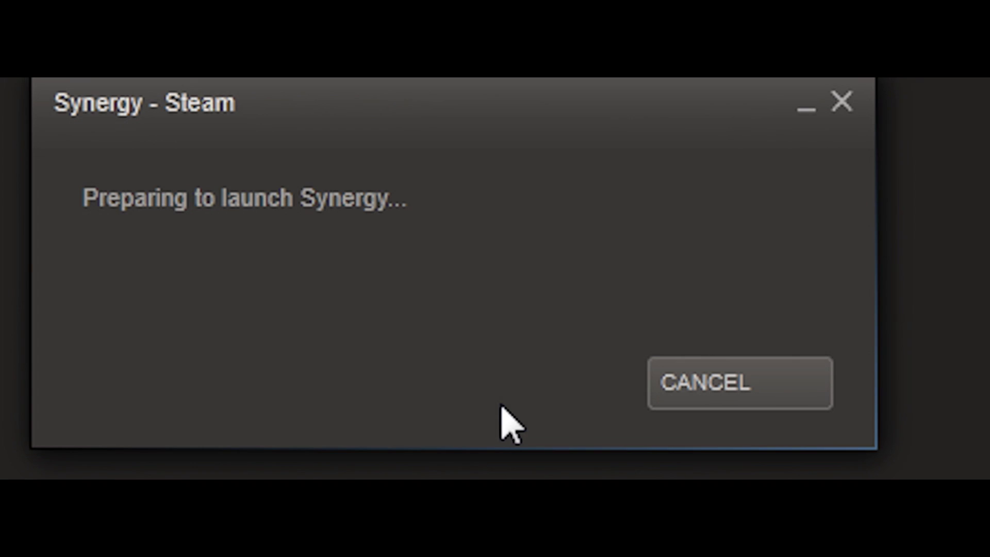